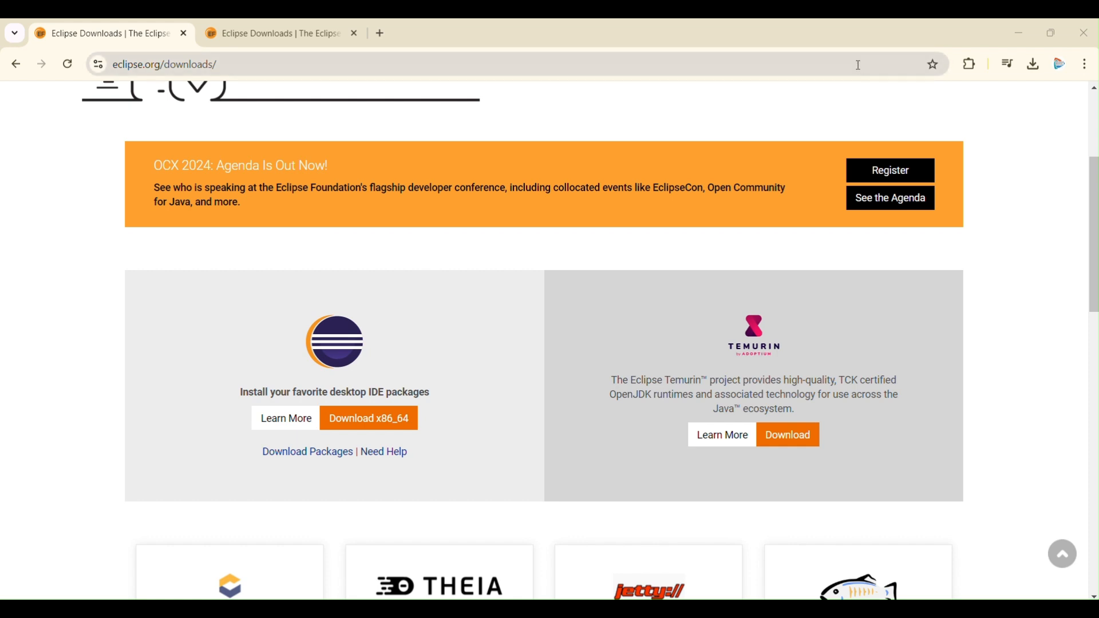
# - Run the downloaded eclipse-inst-jre-win64.exe installer and choose the Eclipse IDE for Java Developers package
pyautogui.click(1034, 69)
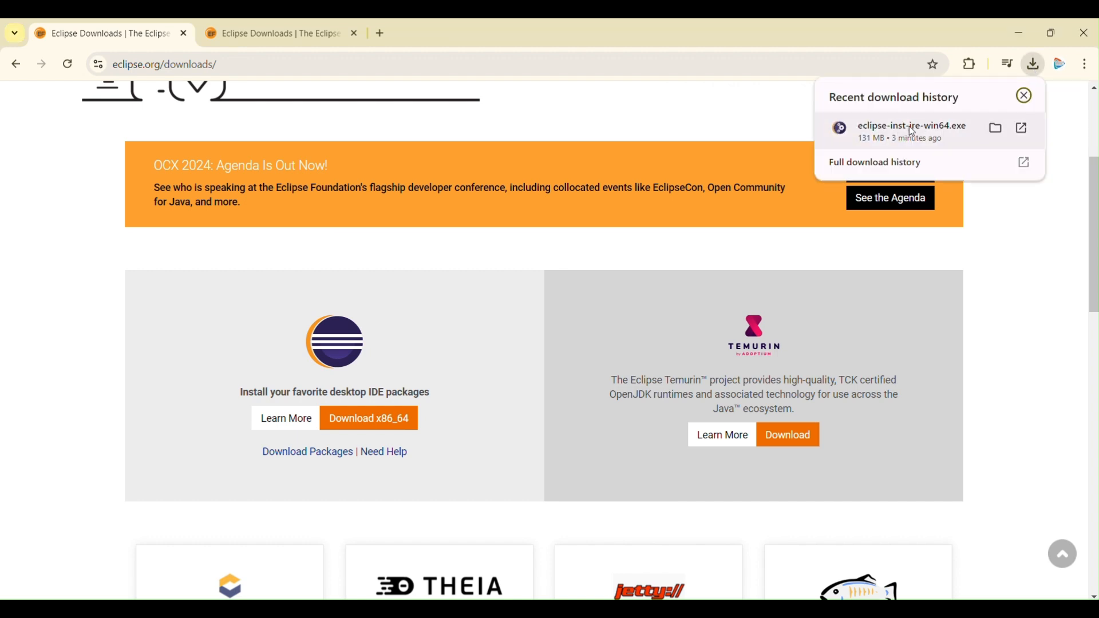
pyautogui.click(1023, 132)
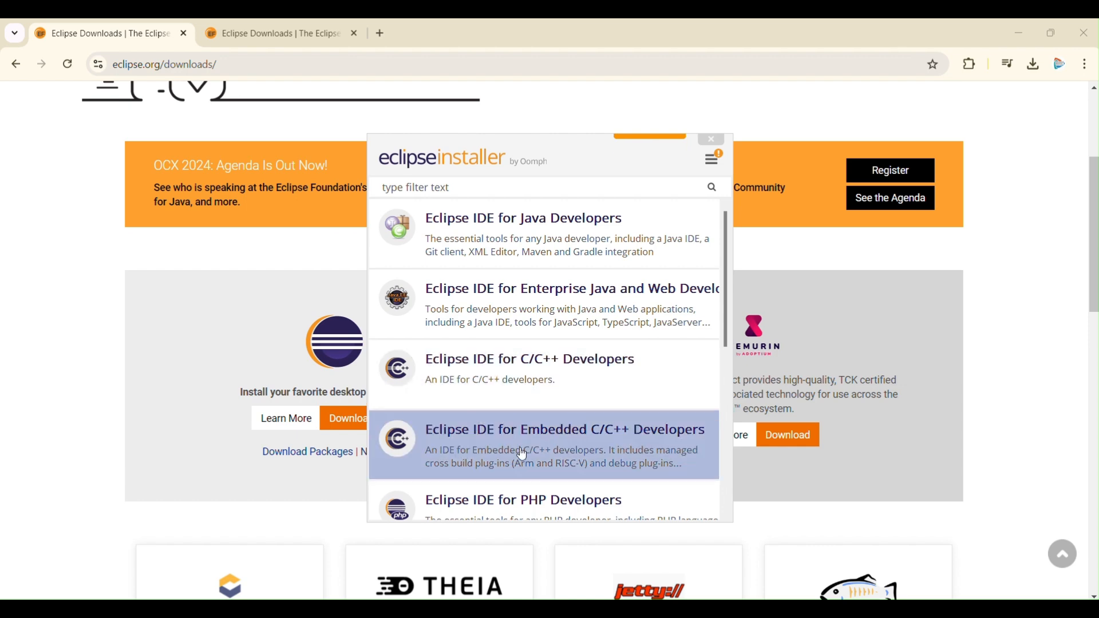
pyautogui.scroll(-1, 609, 458)
pyautogui.scroll(-6, 561, 447)
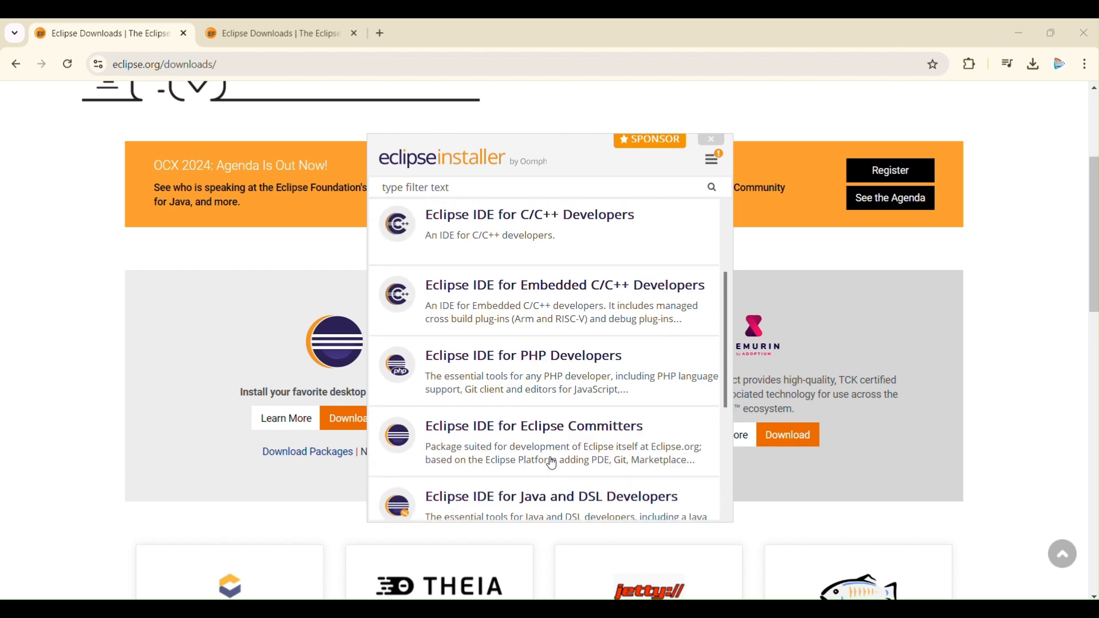
pyautogui.scroll(-1, 562, 446)
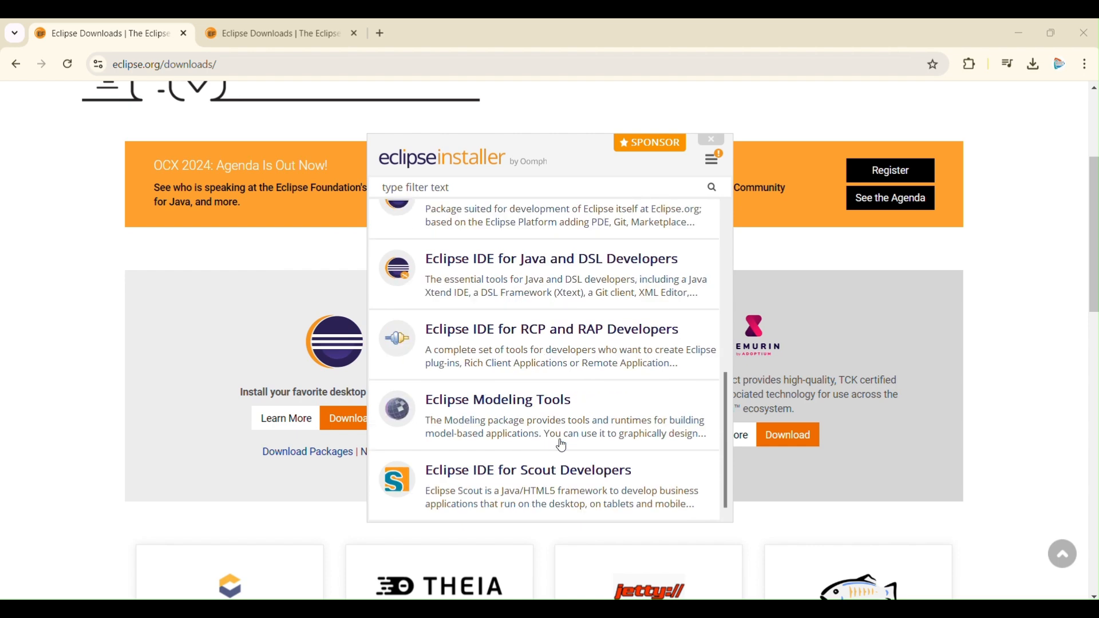
pyautogui.scroll(8, 562, 445)
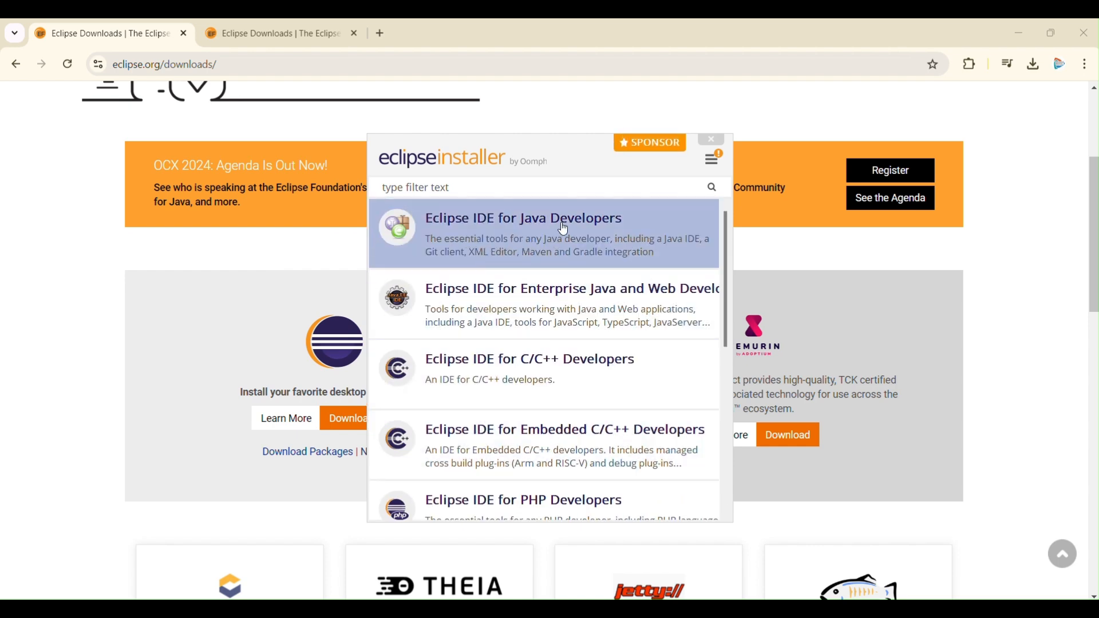
pyautogui.click(509, 228)
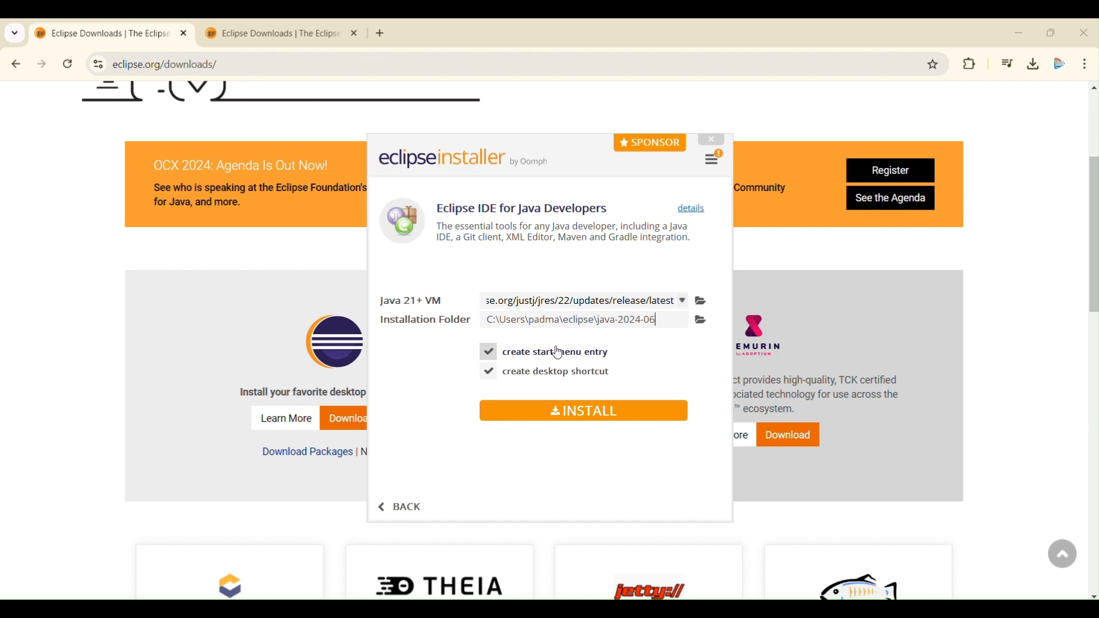
# - Install the Java Developers package with its default options, launch the IDE and close the Welcome page
pyautogui.click(595, 420)
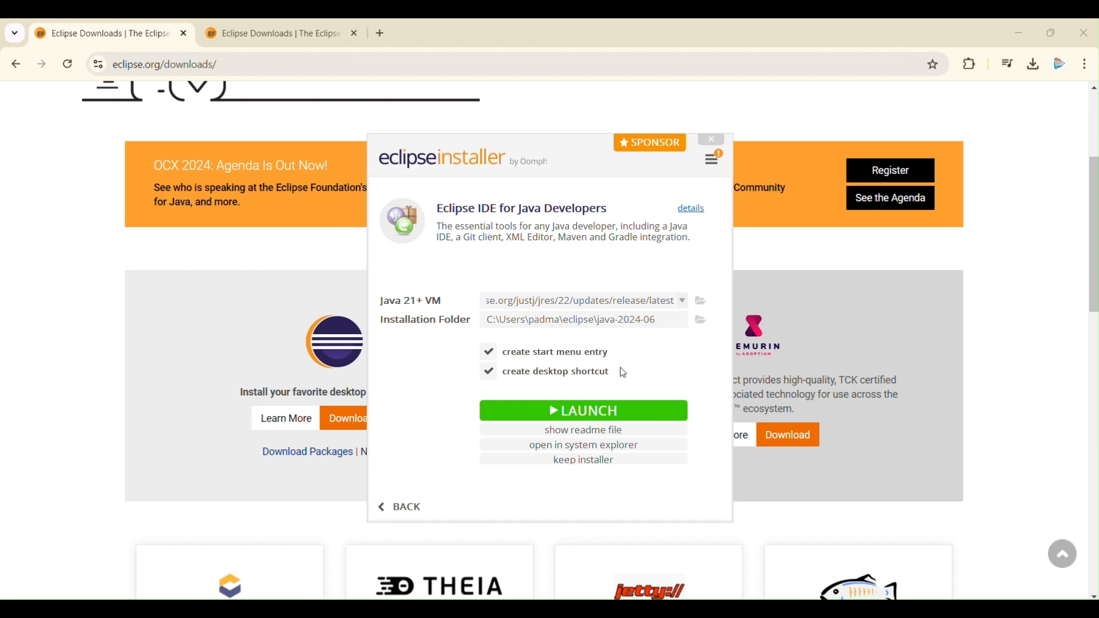
pyautogui.click(594, 419)
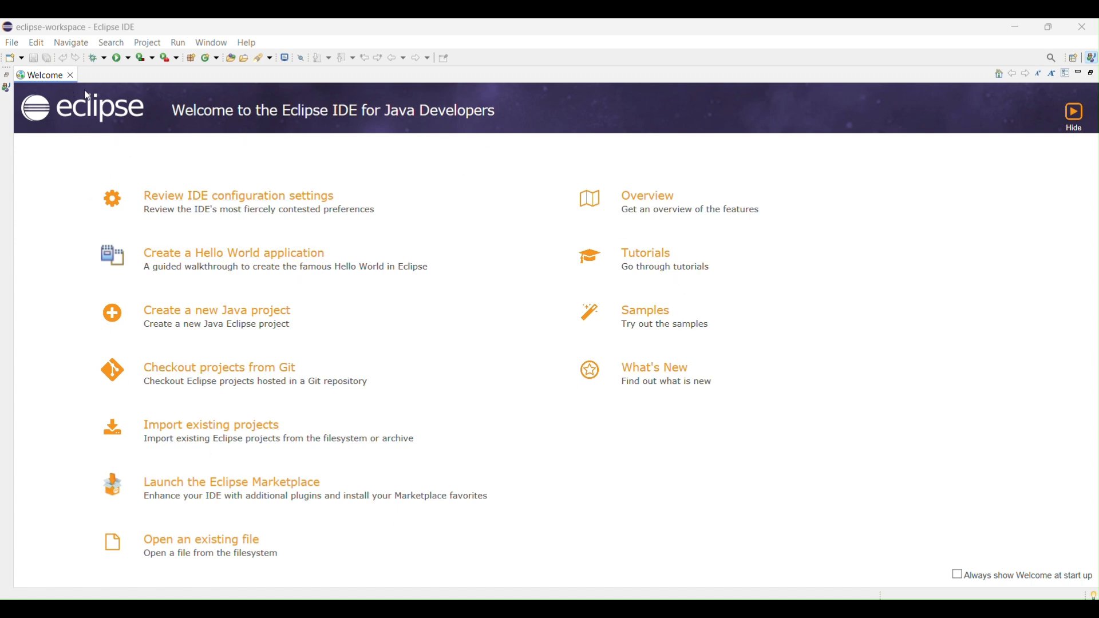
pyautogui.click(71, 74)
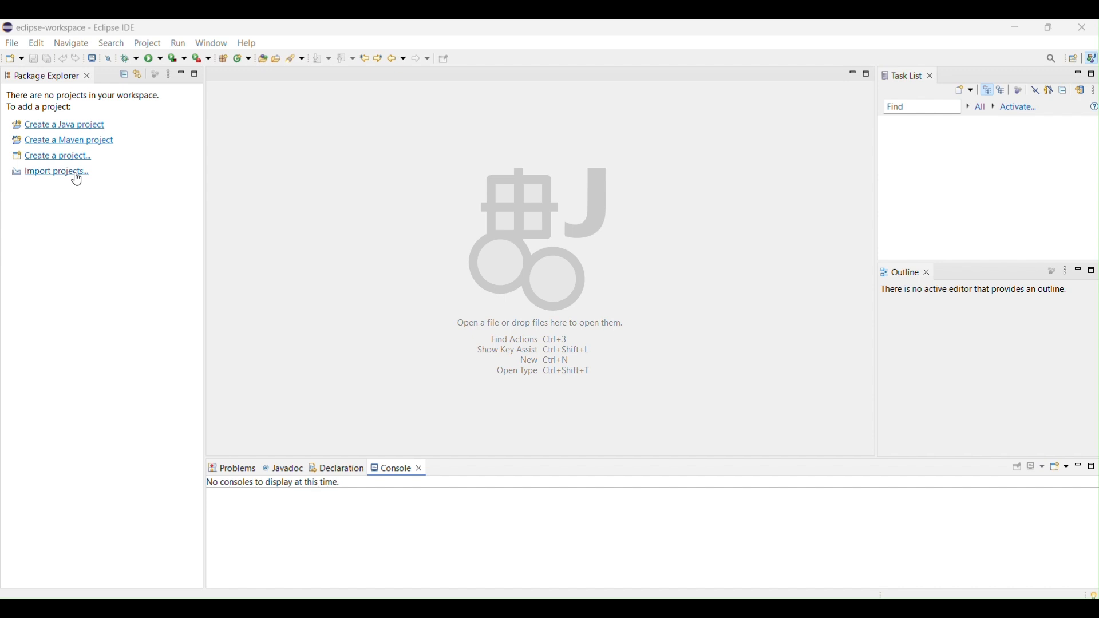
# - Create a Java project named JavaLearning_at_MedhasBridge, keeping the default JRE, layout and build settings
pyautogui.click(69, 134)
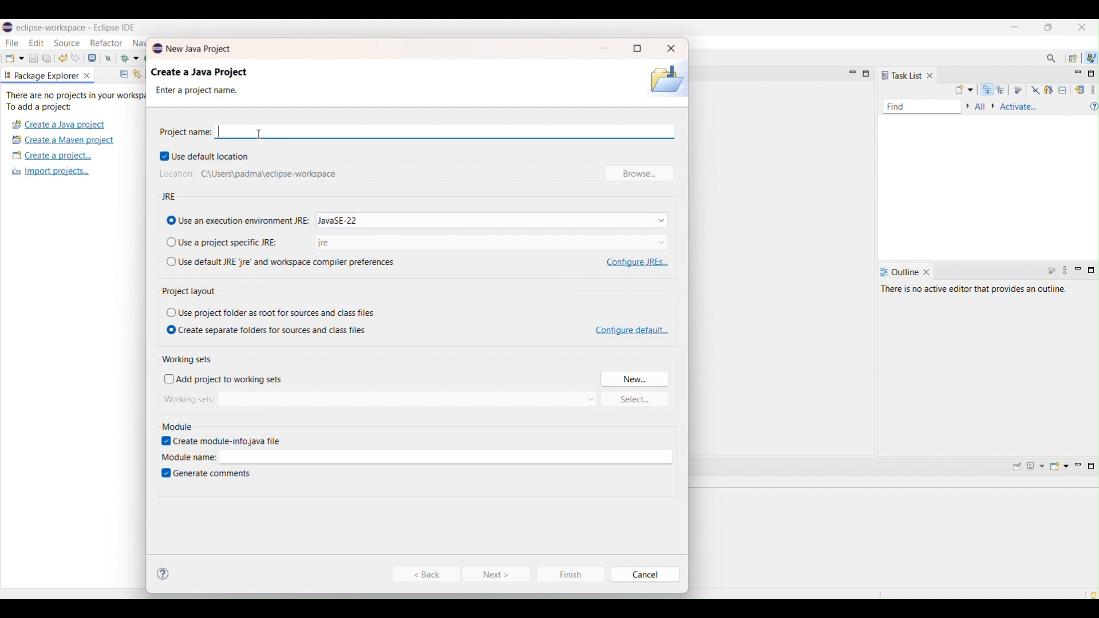
pyautogui.write('Java')
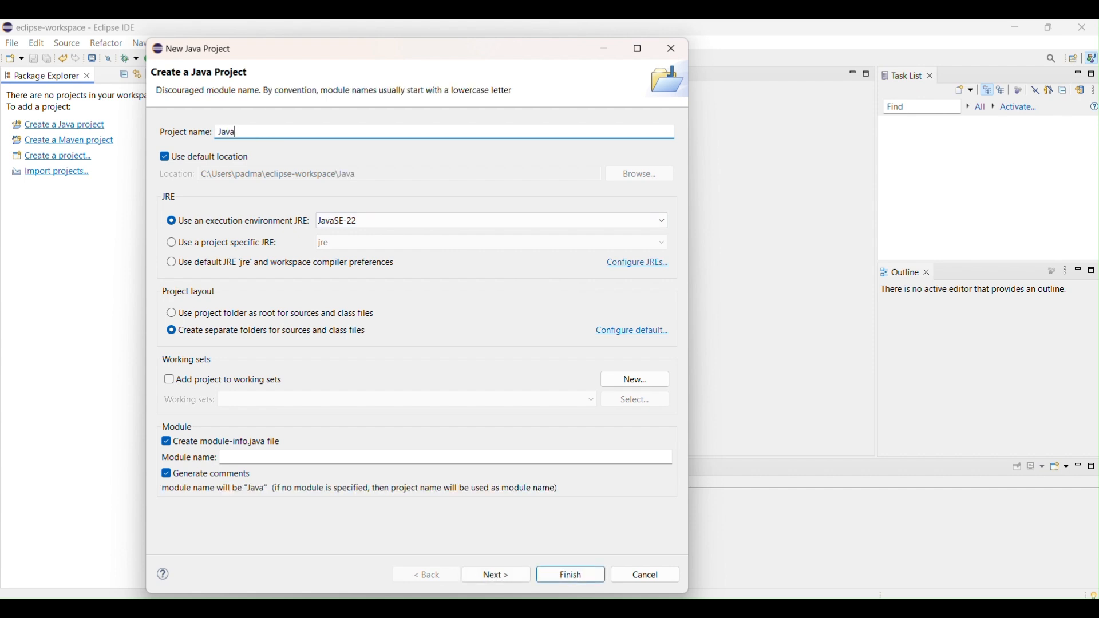
pyautogui.write('L')
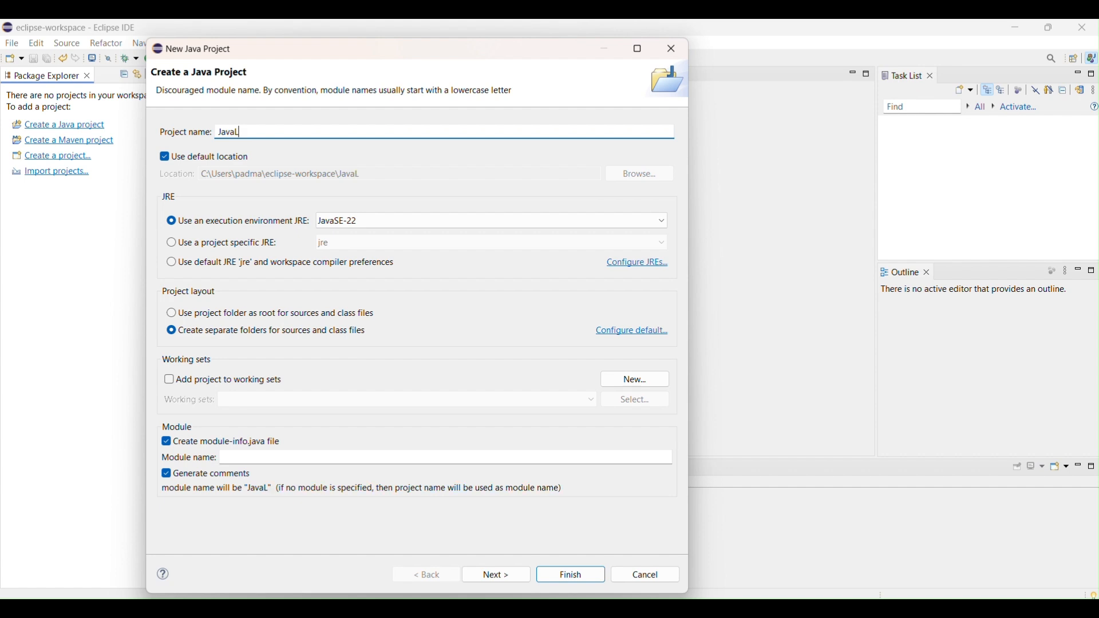
pyautogui.write('earning_N')
pyautogui.press('BackSpace')
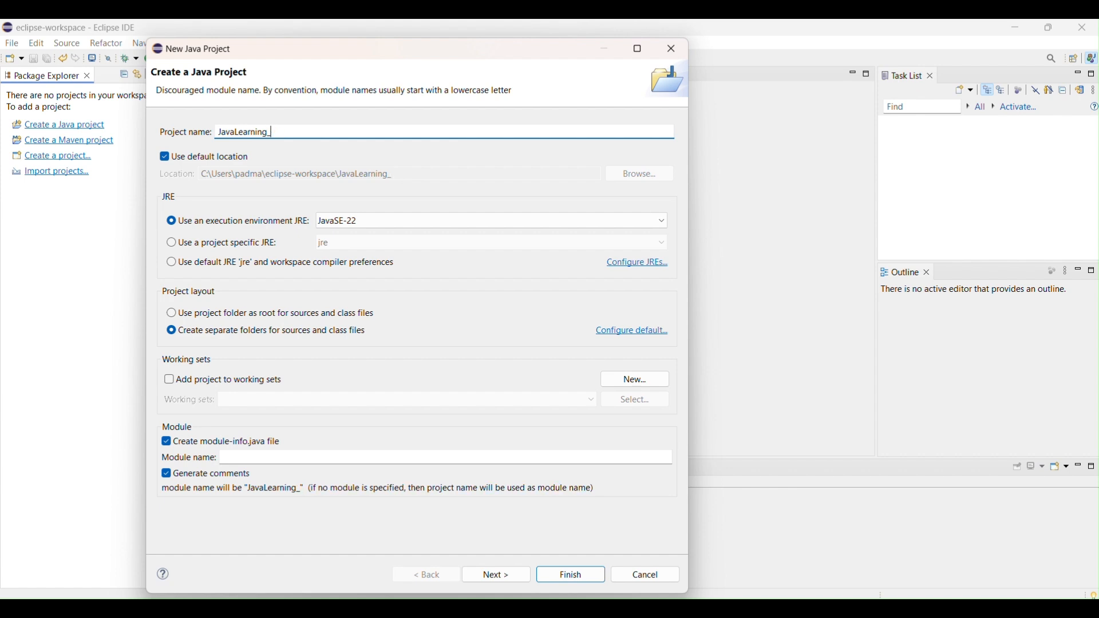
pyautogui.write('at_')
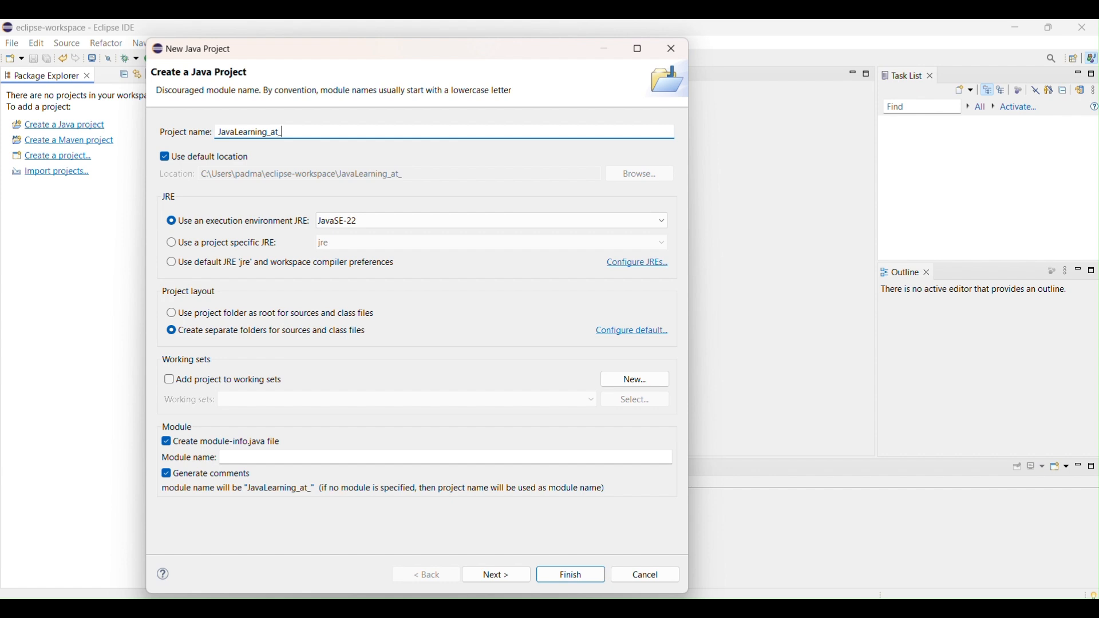
pyautogui.write('MedhasBridge')
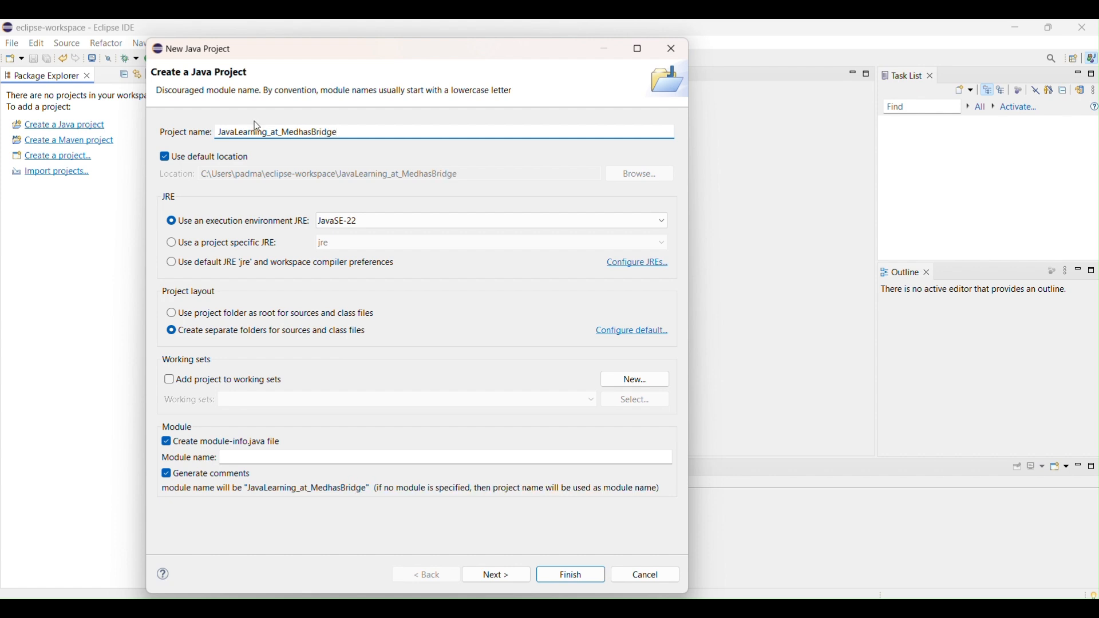
pyautogui.click(497, 575)
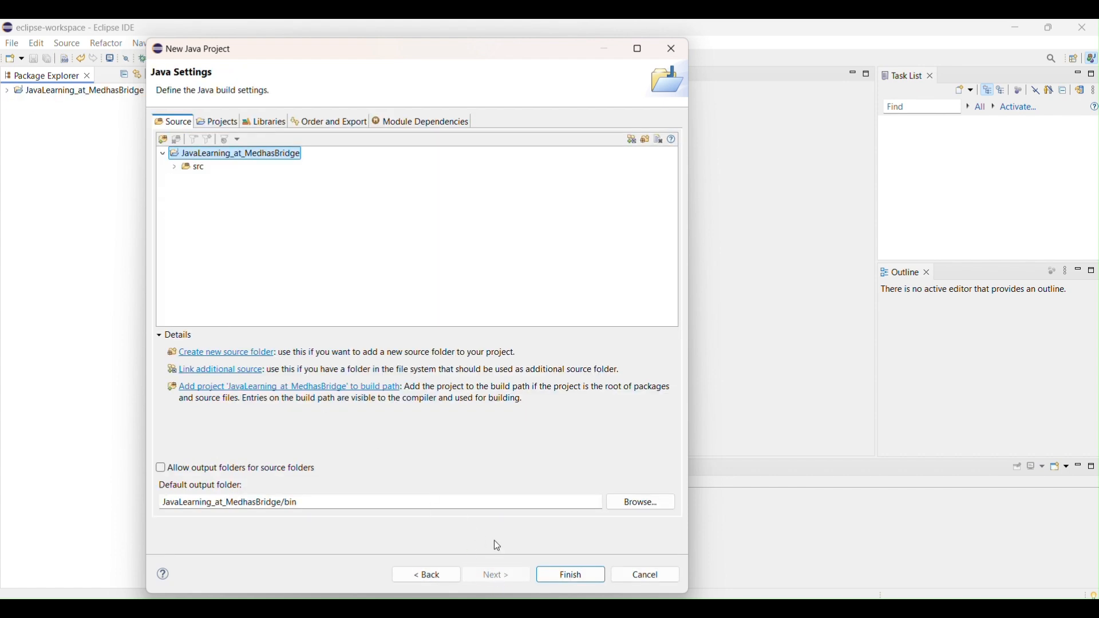
pyautogui.click(566, 575)
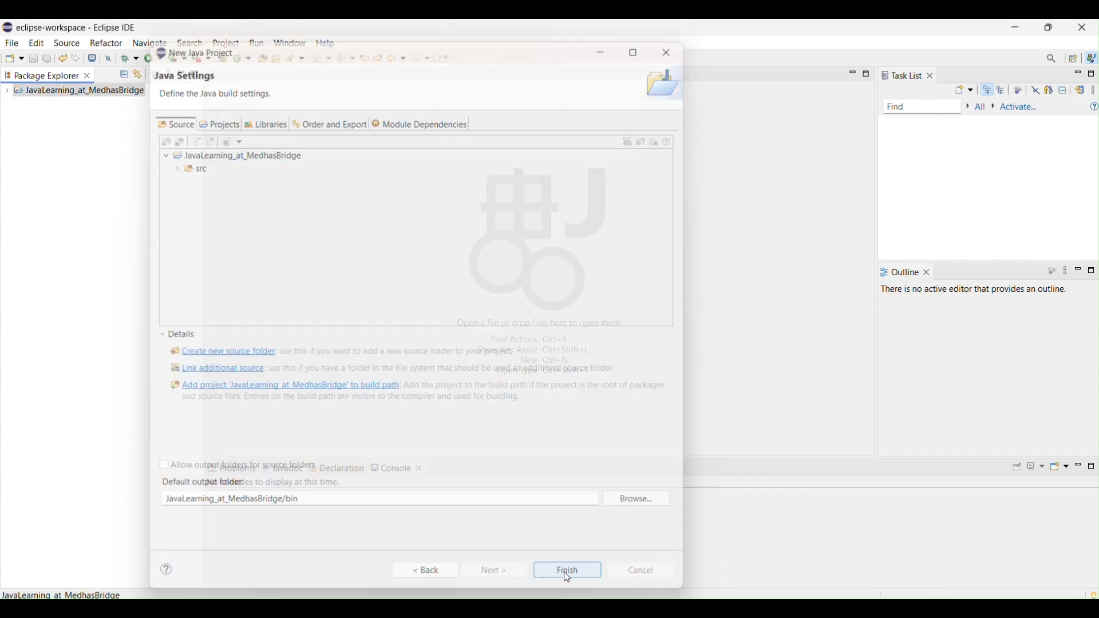
# - Create a public class Demo in package day1_1 under the project's src folder, with a public static void main stub
pyautogui.click(7, 91)
pyautogui.click(20, 119)
pyautogui.click(44, 120)
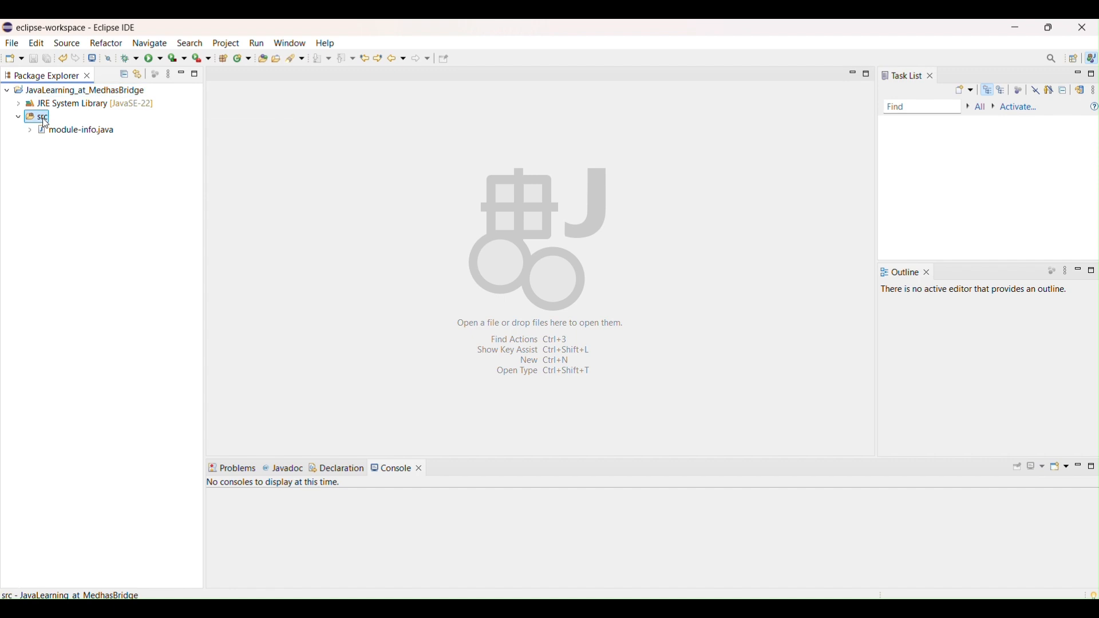
pyautogui.rightClick(45, 124)
pyautogui.moveTo(93, 133)
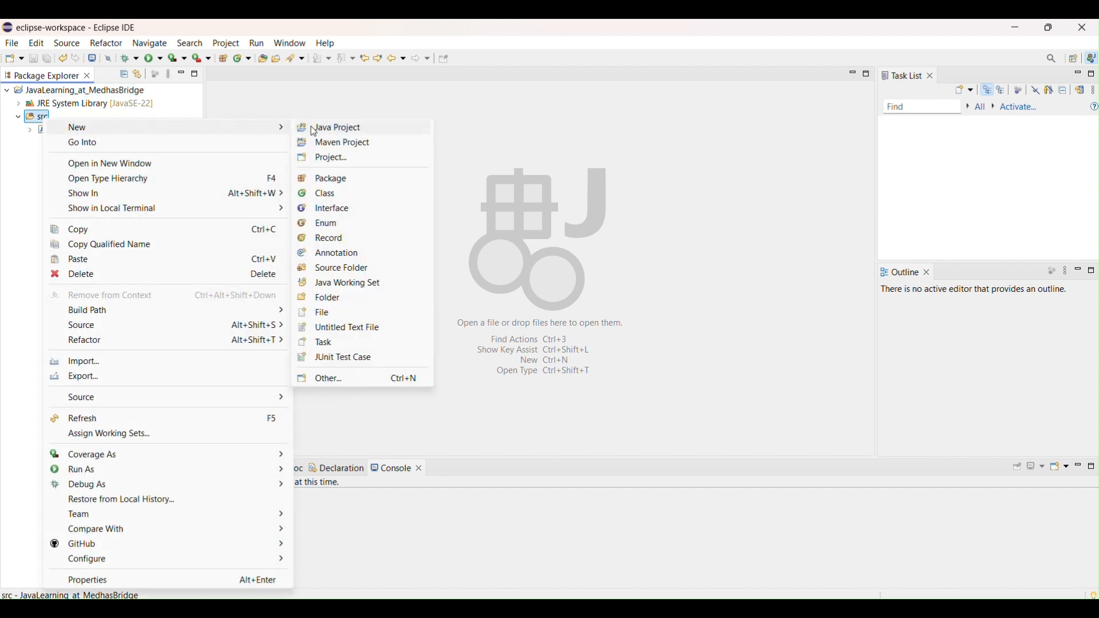
pyautogui.click(337, 198)
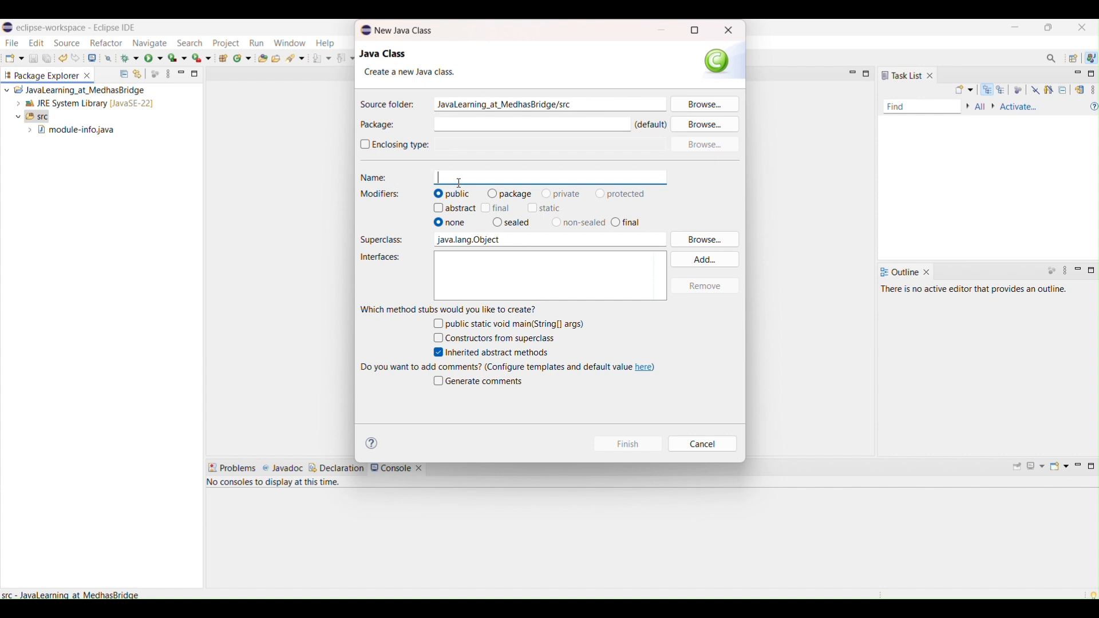
pyautogui.write('Demo')
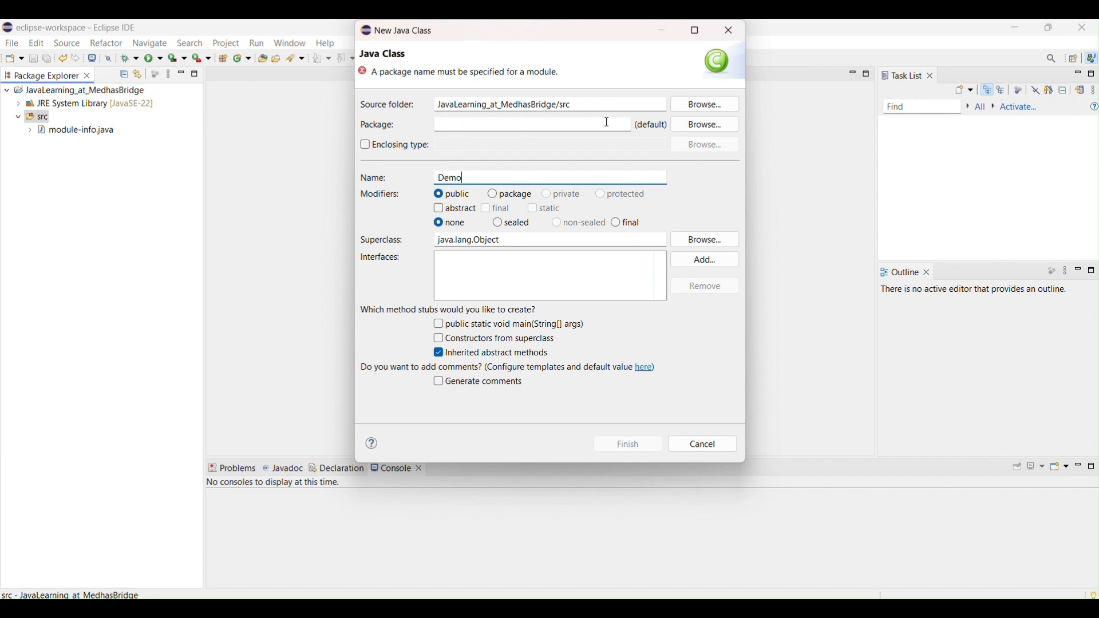
pyautogui.click(449, 127)
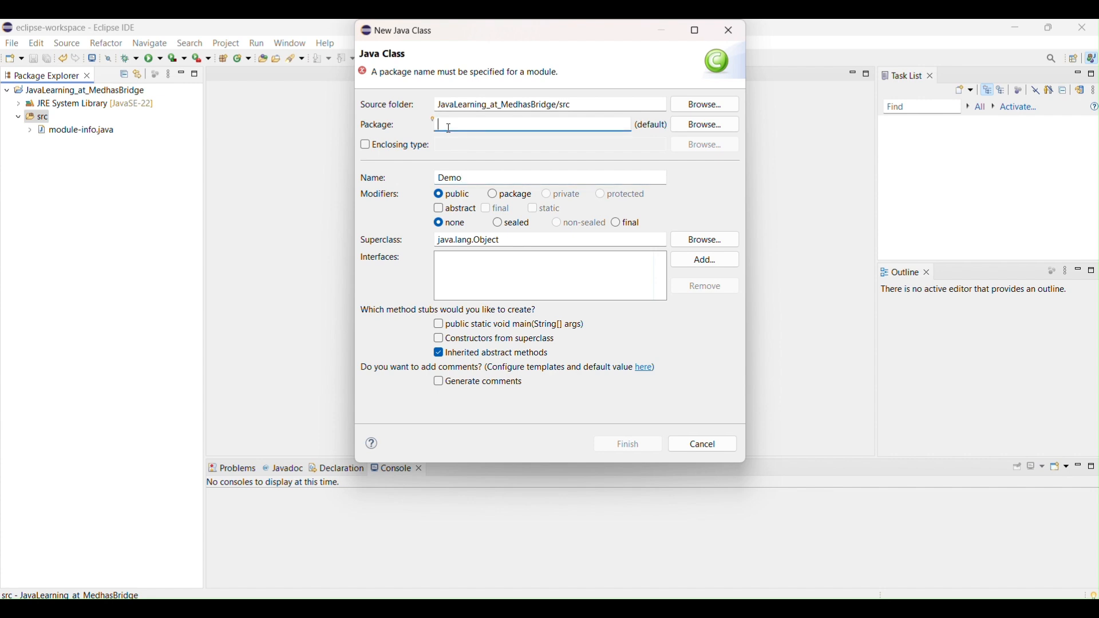
pyautogui.write('day')
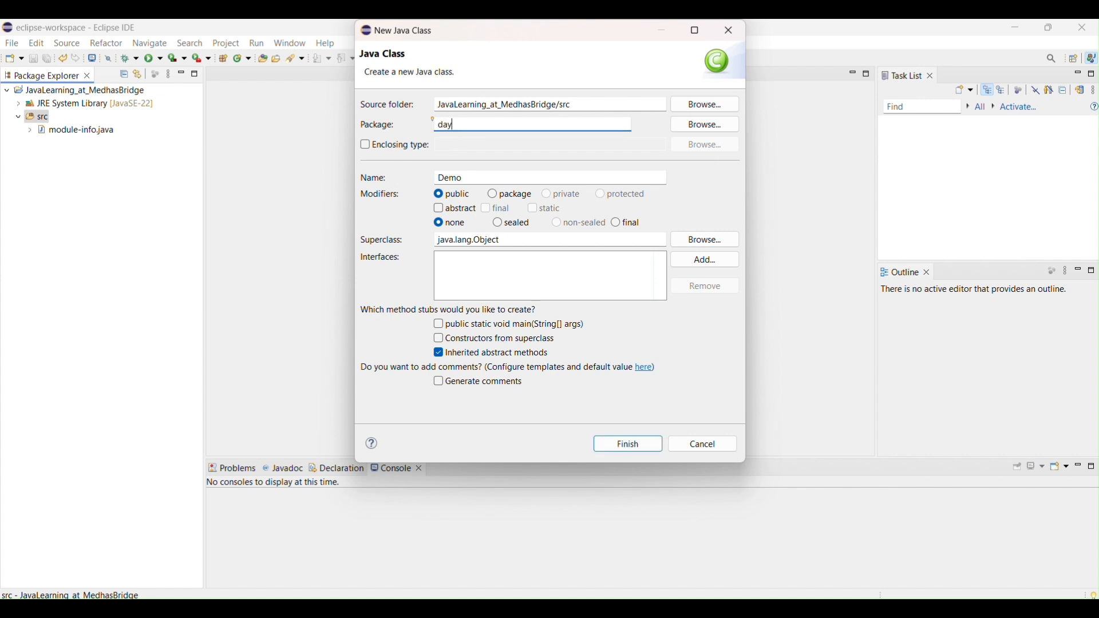
pyautogui.write('1_1')
pyautogui.click(440, 326)
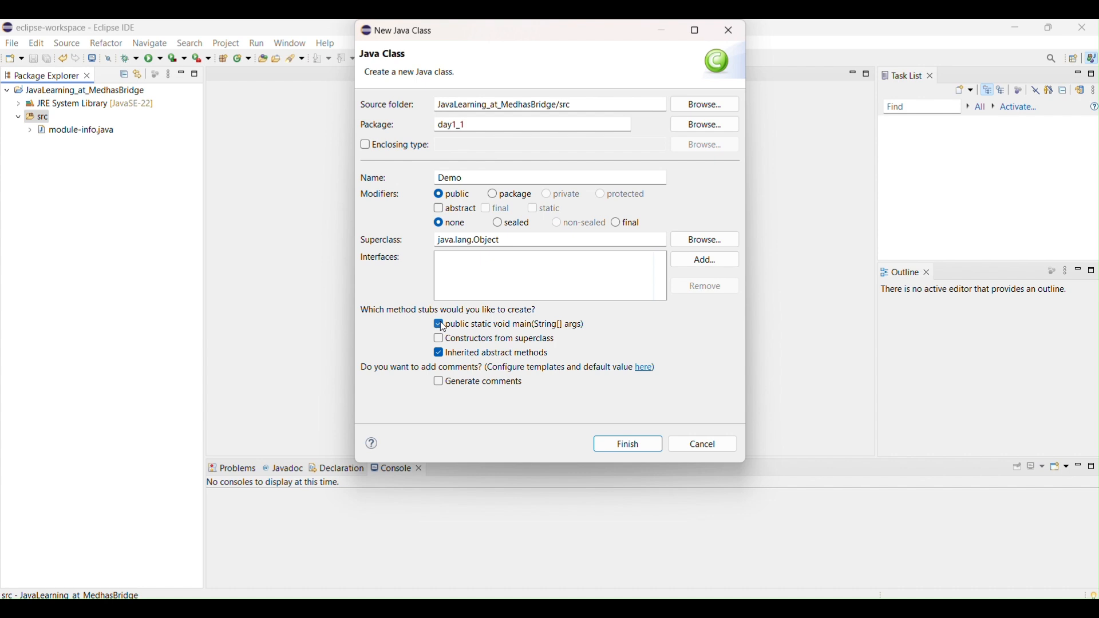
pyautogui.click(627, 447)
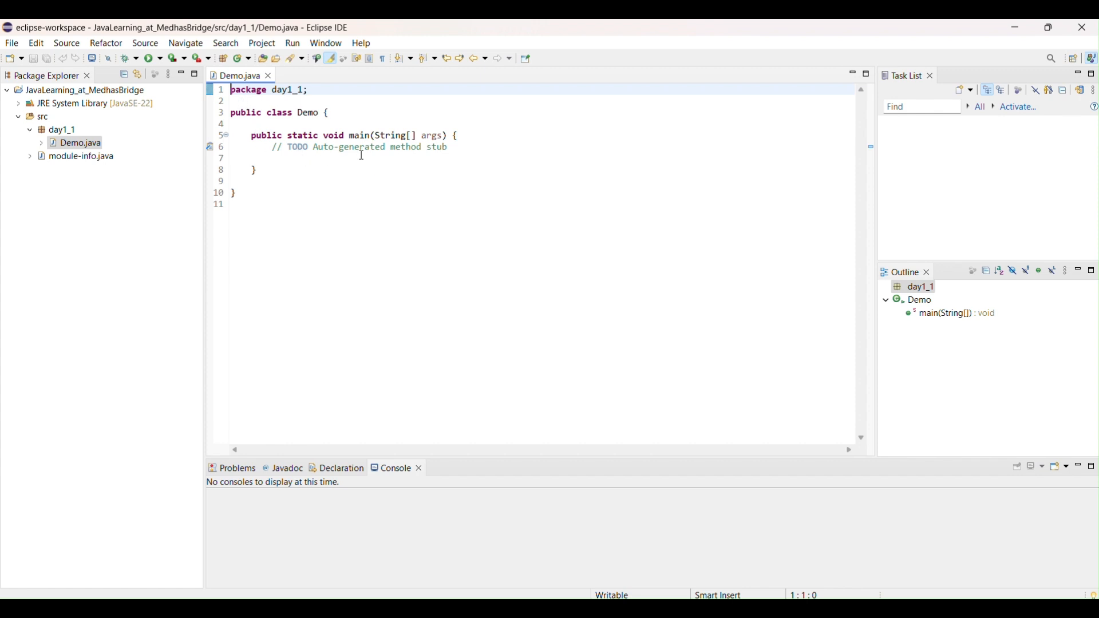
# - Add System.out.println("Hello World") without a semicolon below the TODO comment in Demo's main method
pyautogui.click(456, 148)
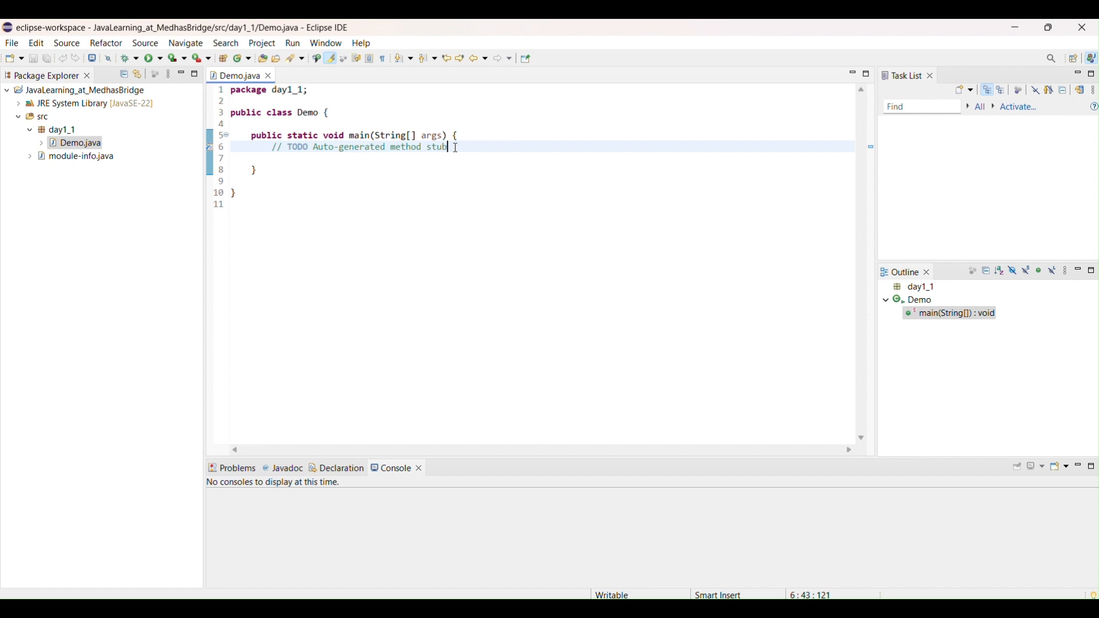
pyautogui.press('Return')
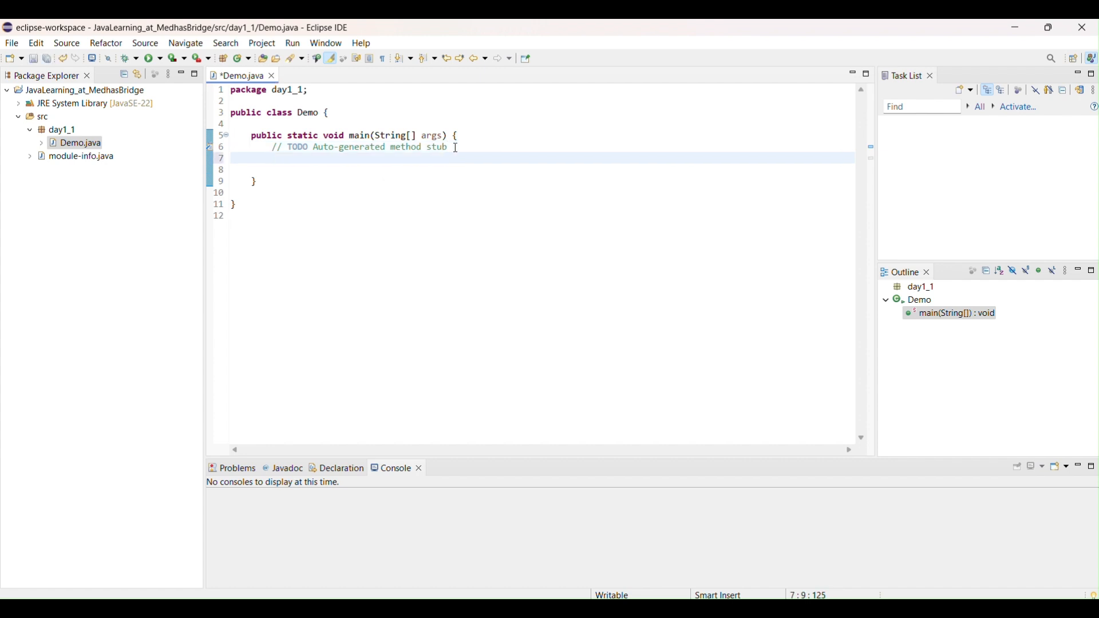
pyautogui.write('System.oi')
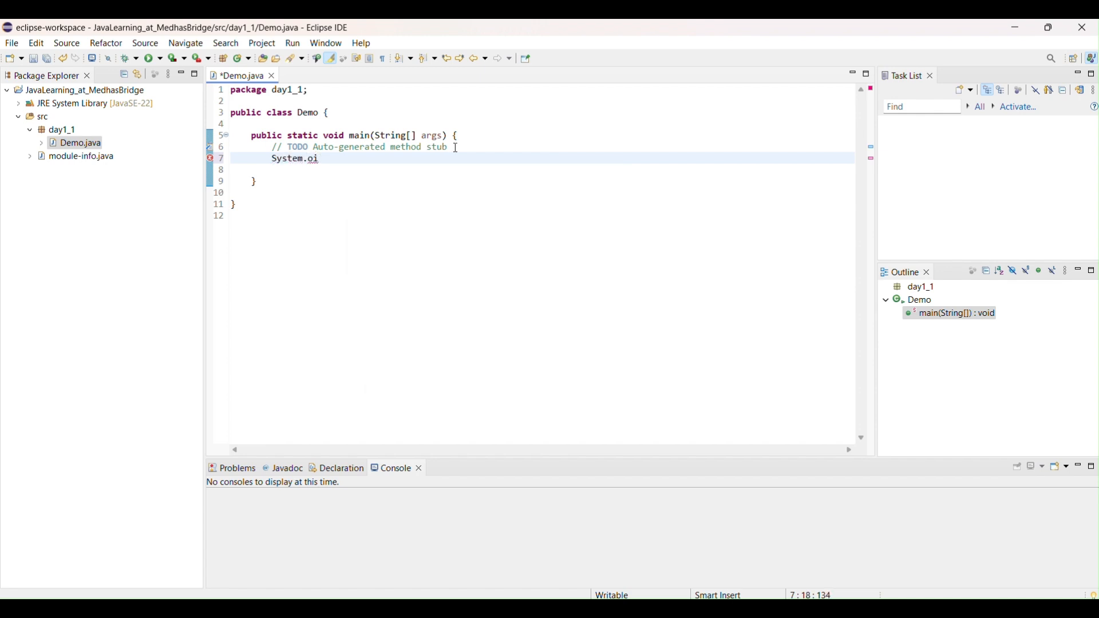
pyautogui.press('BackSpace')
pyautogui.write('ut.')
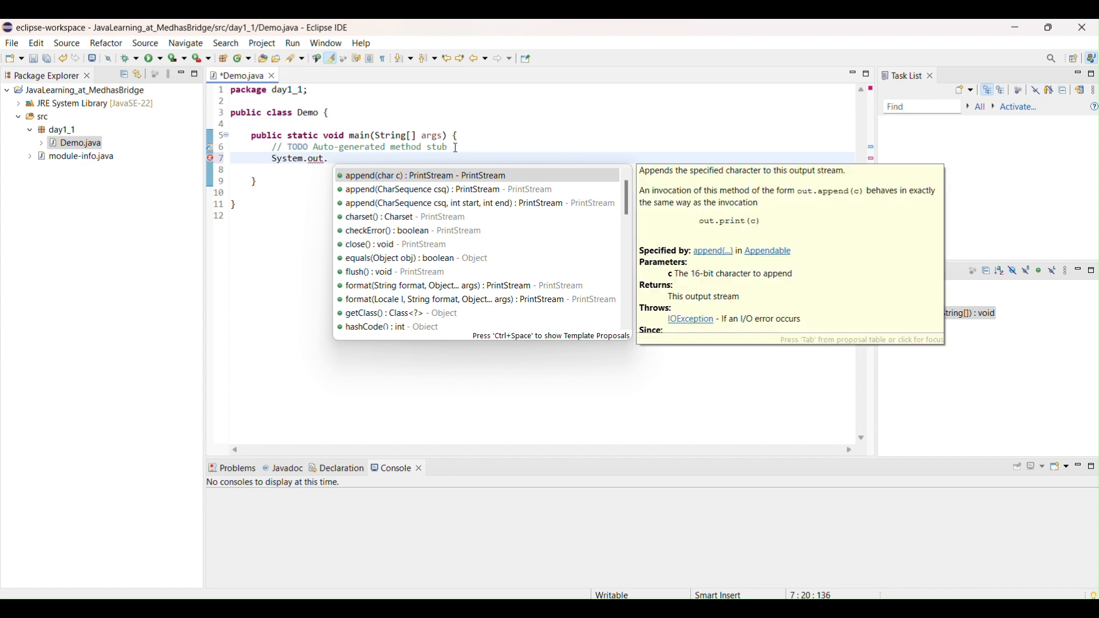
pyautogui.write('printl')
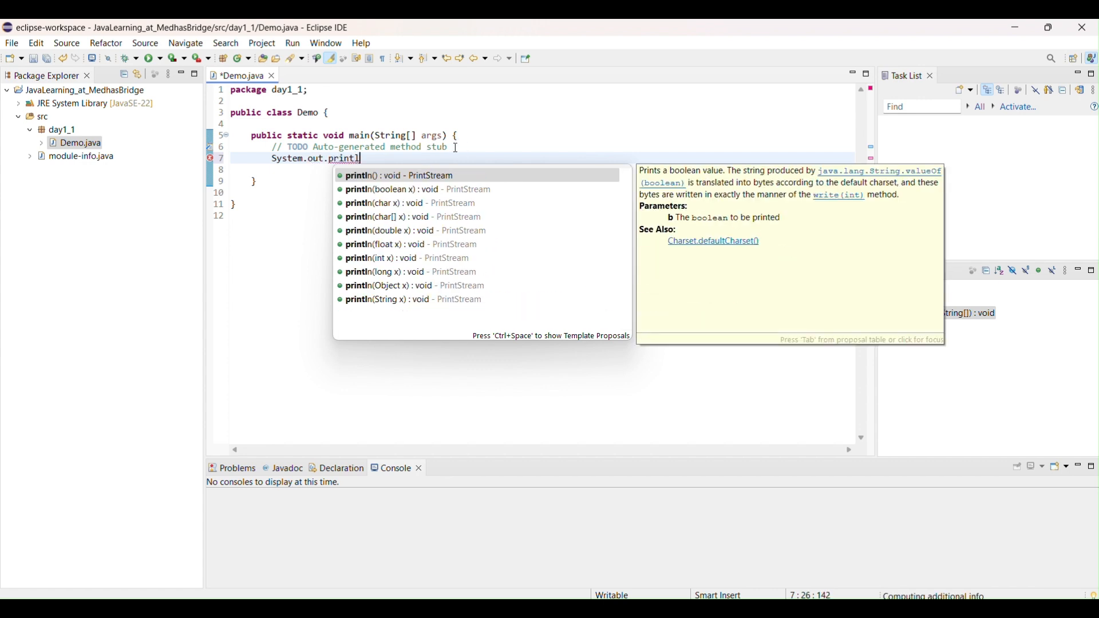
pyautogui.write('n(')
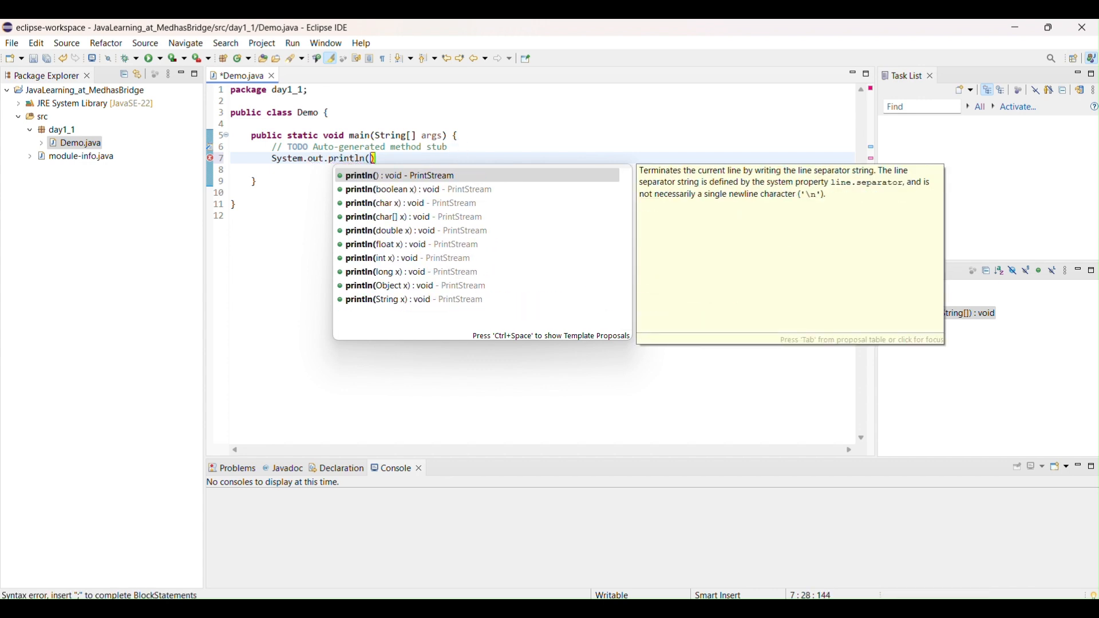
pyautogui.write('"Hello')
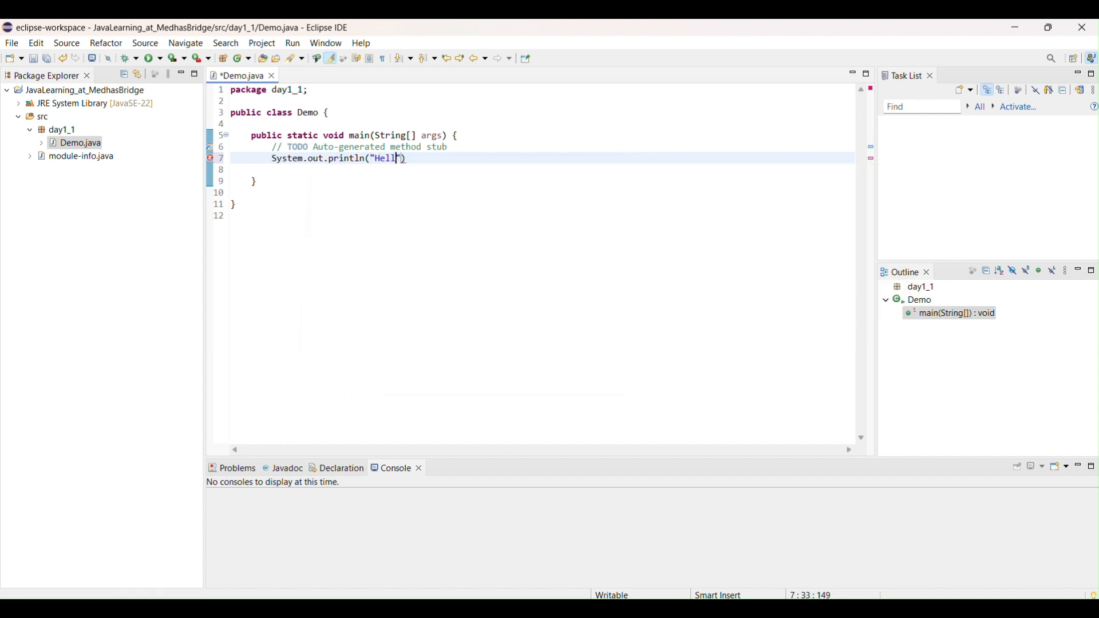
pyautogui.write(' World')
pyautogui.click(475, 219)
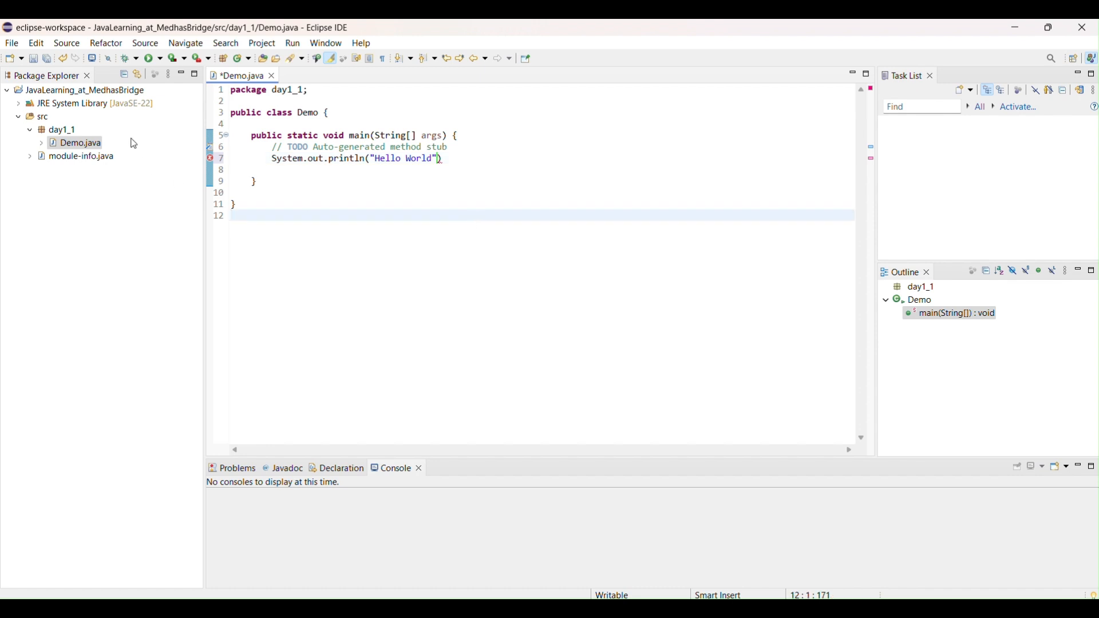
# - Save Demo.java and try to run it
pyautogui.click(35, 60)
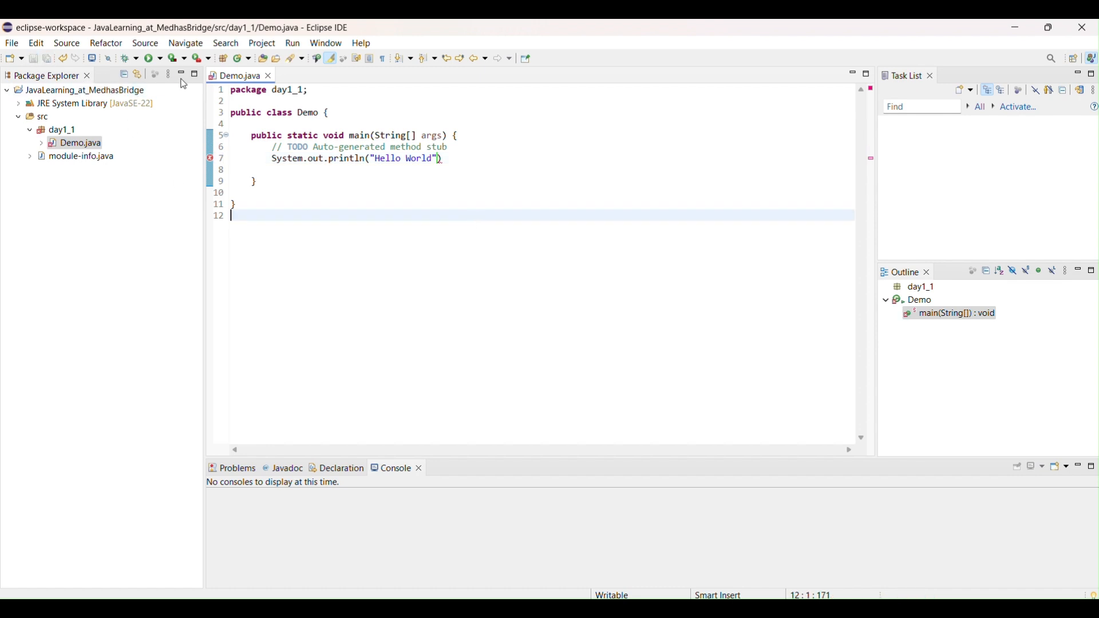
pyautogui.click(150, 59)
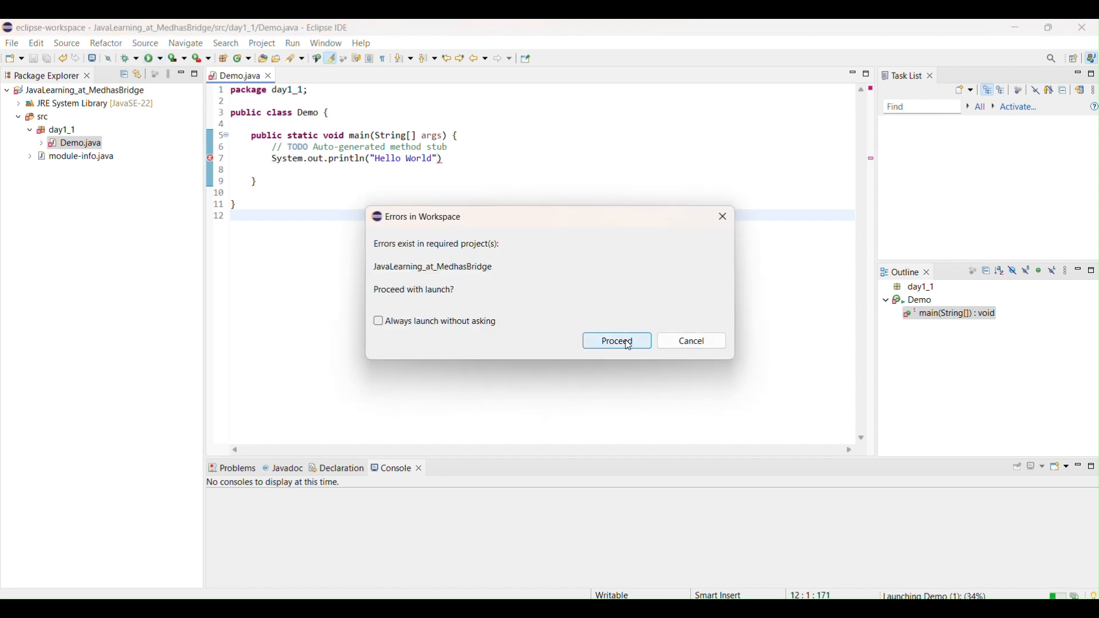
pyautogui.click(679, 345)
# - End the println statement with a semicolon, then save and run Demo.java
pyautogui.click(452, 162)
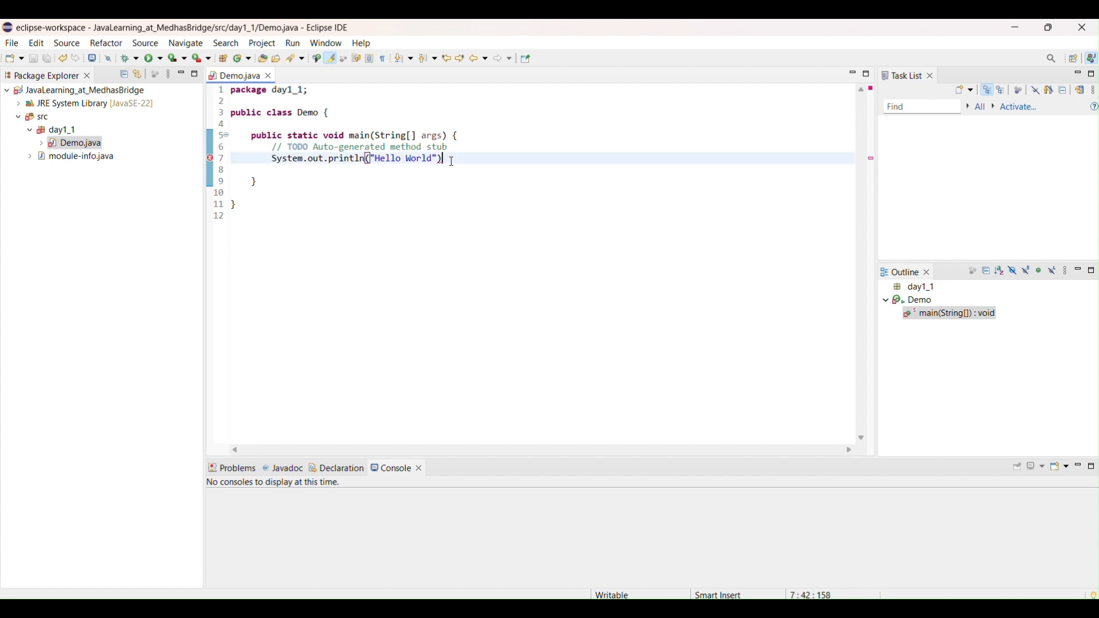
pyautogui.write(';')
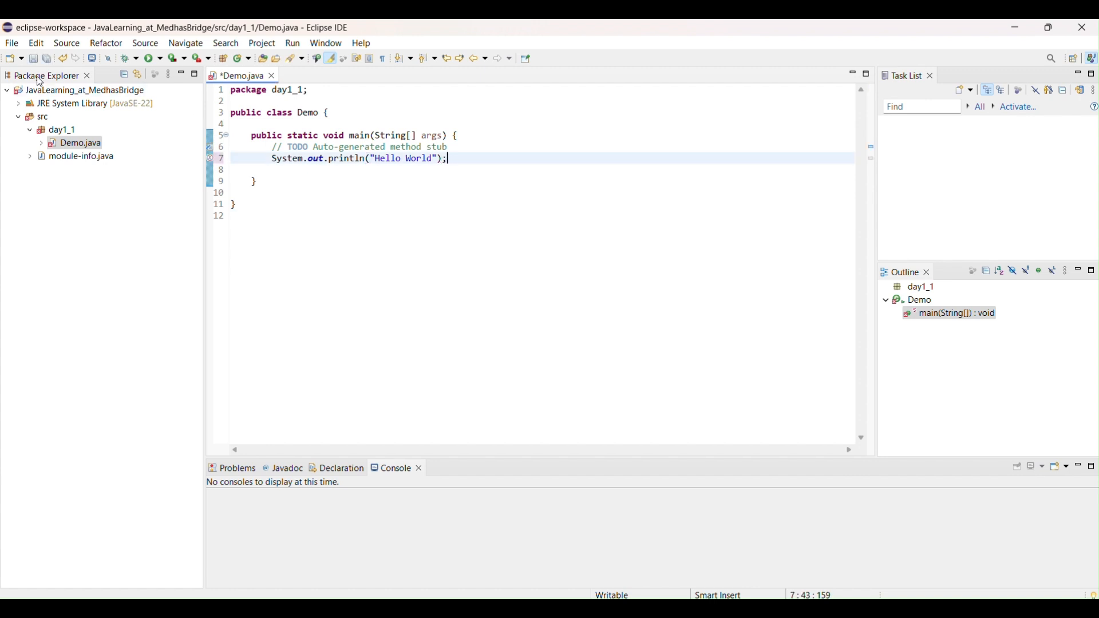
pyautogui.click(33, 58)
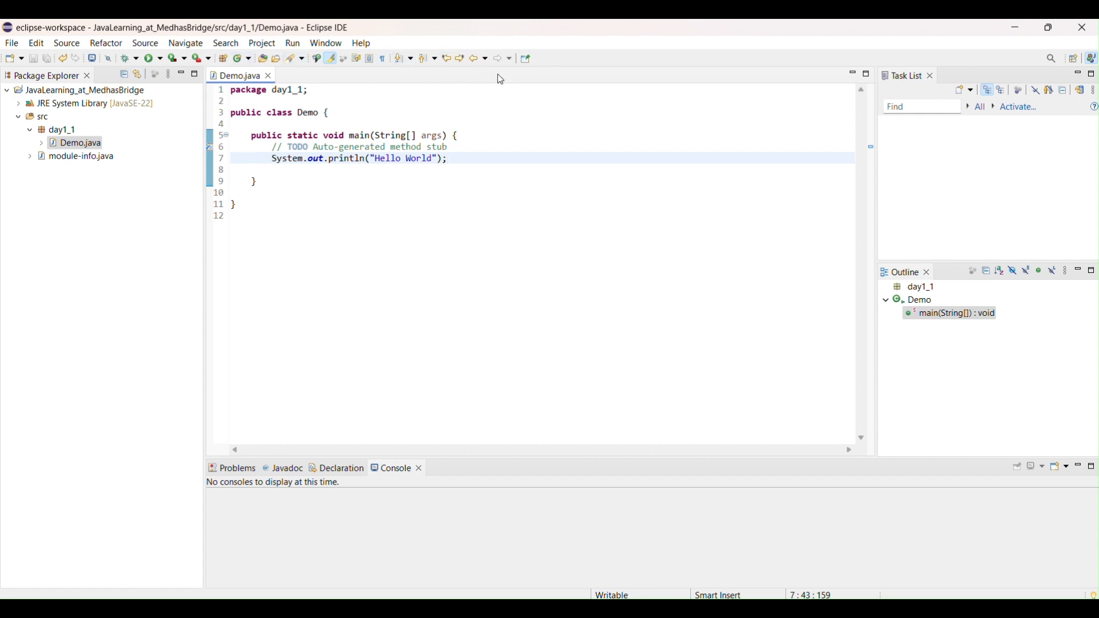
pyautogui.click(153, 60)
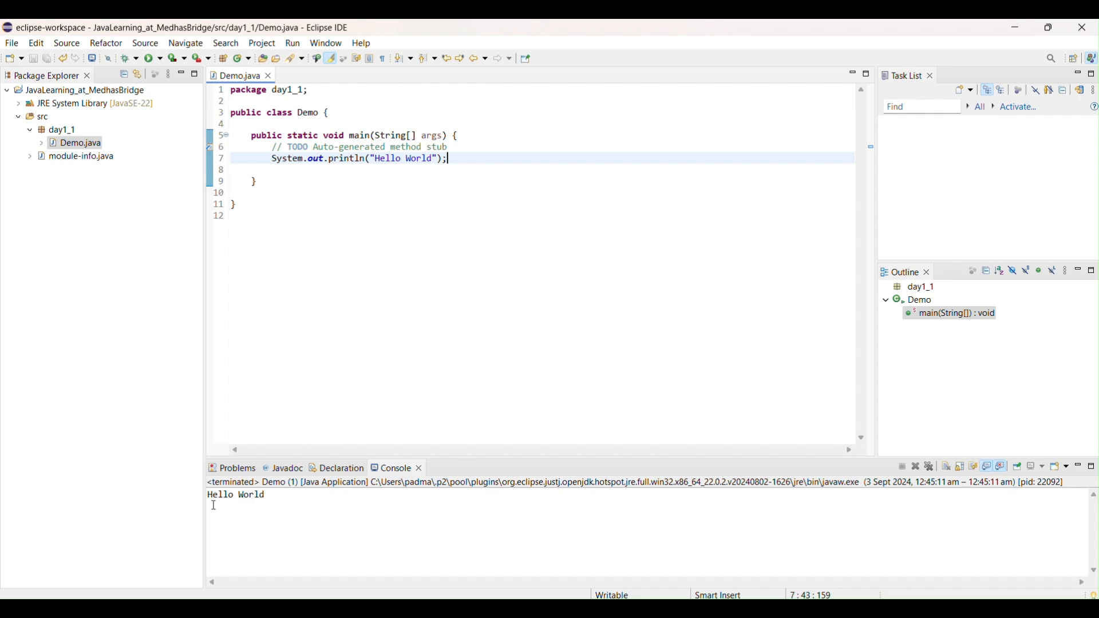